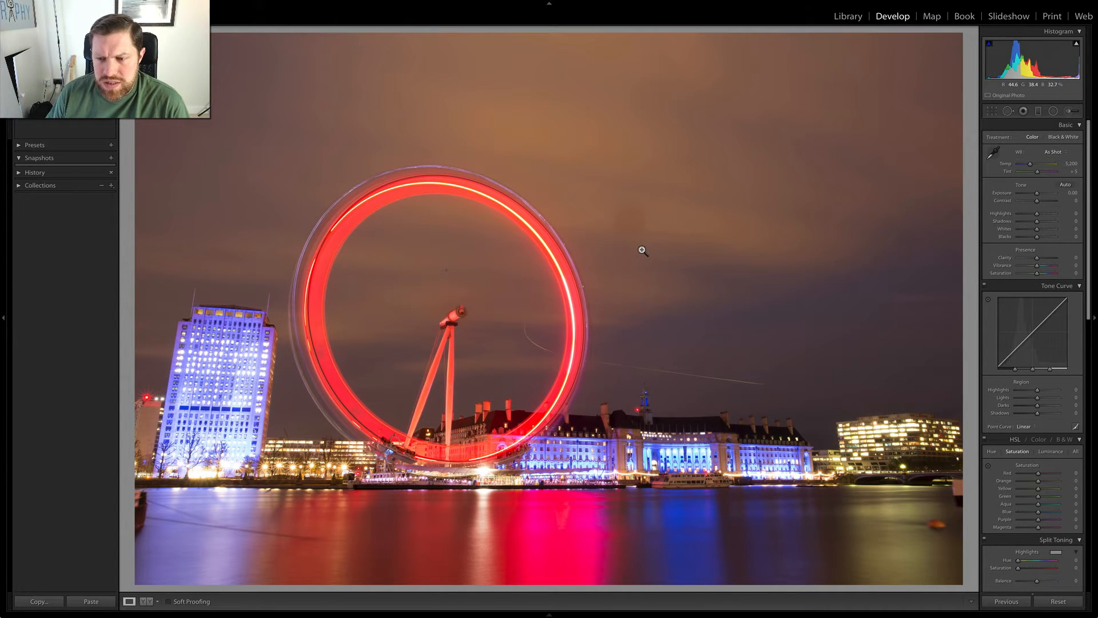
Enable the Canon lens profile corrections and reduce the distortion correction amount to 0
{"action": "scroll", "coordinate": [1046, 286], "scroll_direction": "down", "scroll_amount": 5}
{"action": "scroll", "coordinate": [1046, 287], "scroll_direction": "down", "scroll_amount": 4}
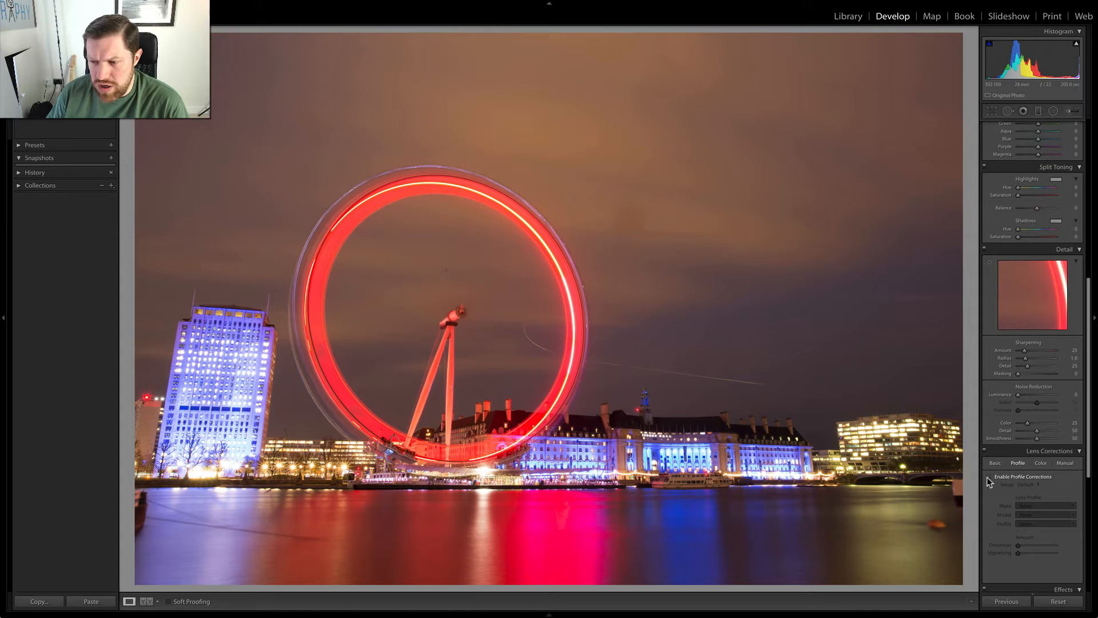
{"action": "left_click", "coordinate": [989, 477]}
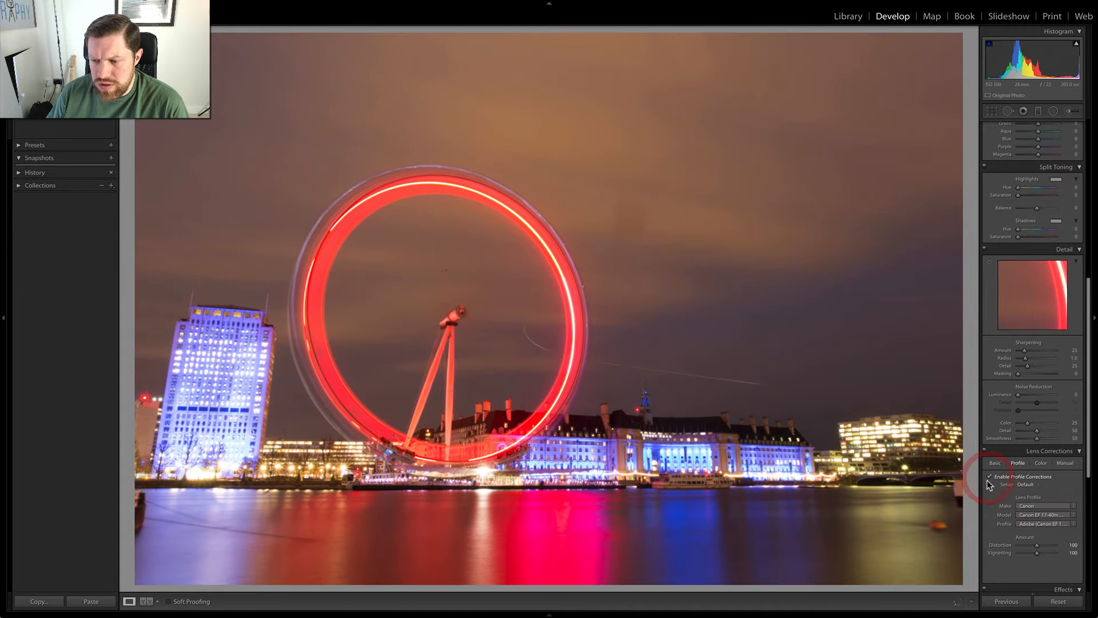
{"action": "mouse_move", "coordinate": [1037, 545]}
{"action": "left_mouse_down"}
{"action": "mouse_move", "coordinate": [1011, 549]}
{"action": "mouse_move", "coordinate": [1036, 555]}
{"action": "left_mouse_up"}
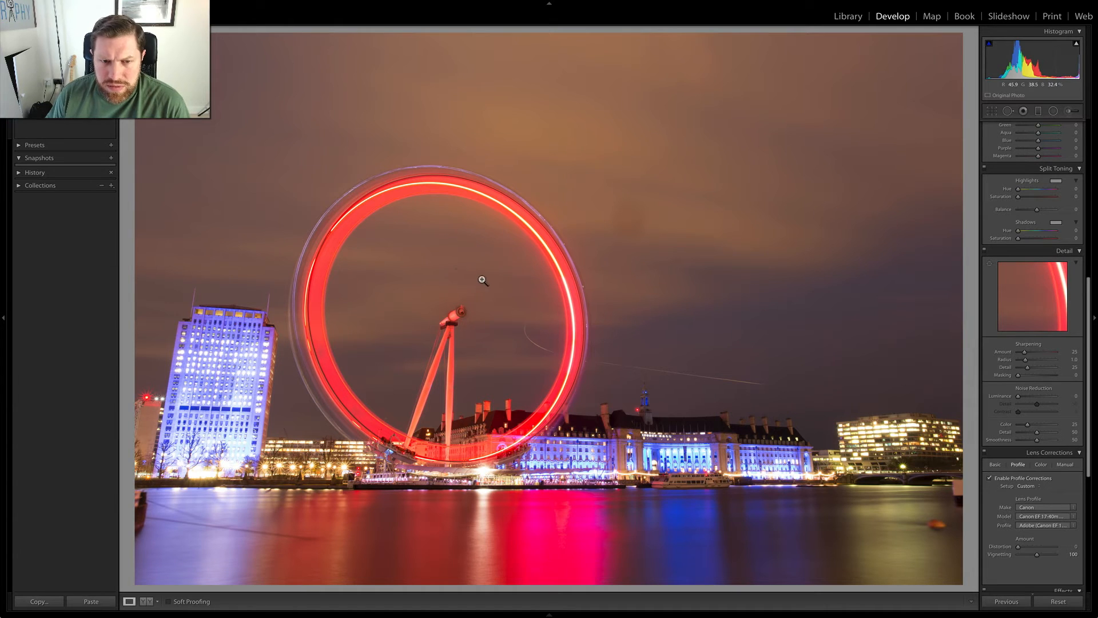
Heal the dark dust spot inside the wheel and the larger smudge in the sky beside the wheel with Spot Removal
{"action": "key", "text": "q"}
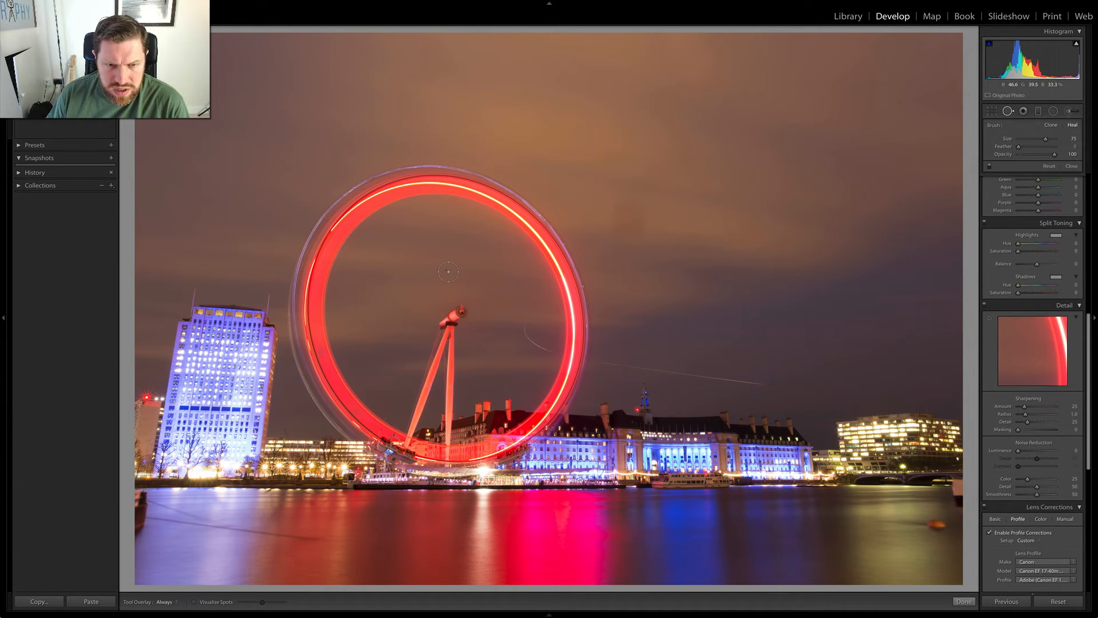
{"action": "scroll", "coordinate": [448, 271], "scroll_direction": "down", "scroll_amount": 5}
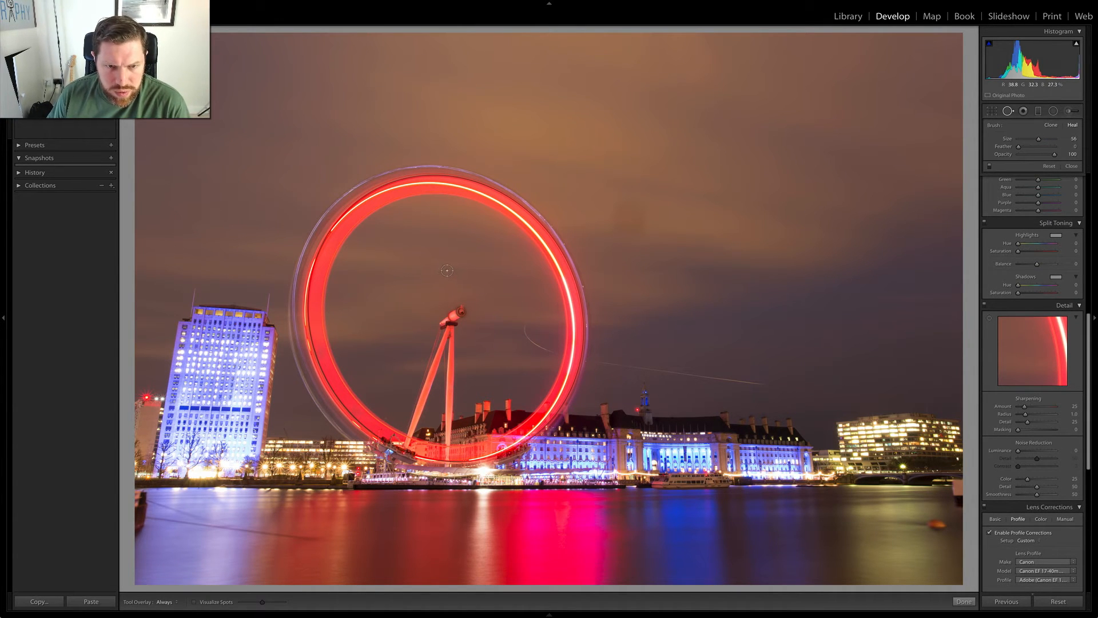
{"action": "left_click", "coordinate": [448, 271]}
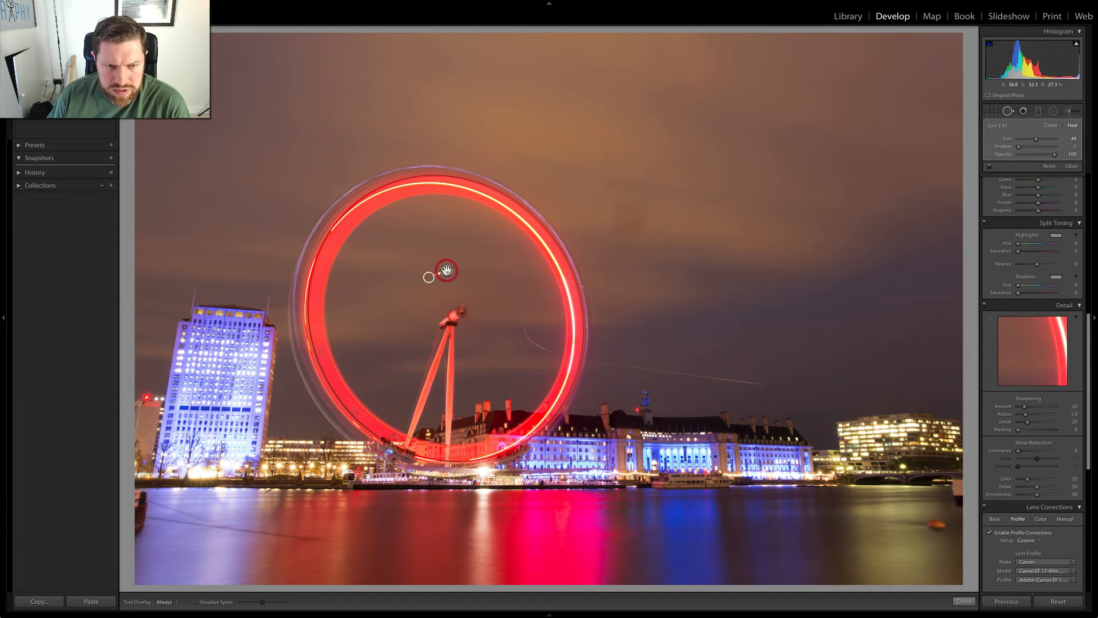
{"action": "left_click", "coordinate": [631, 219]}
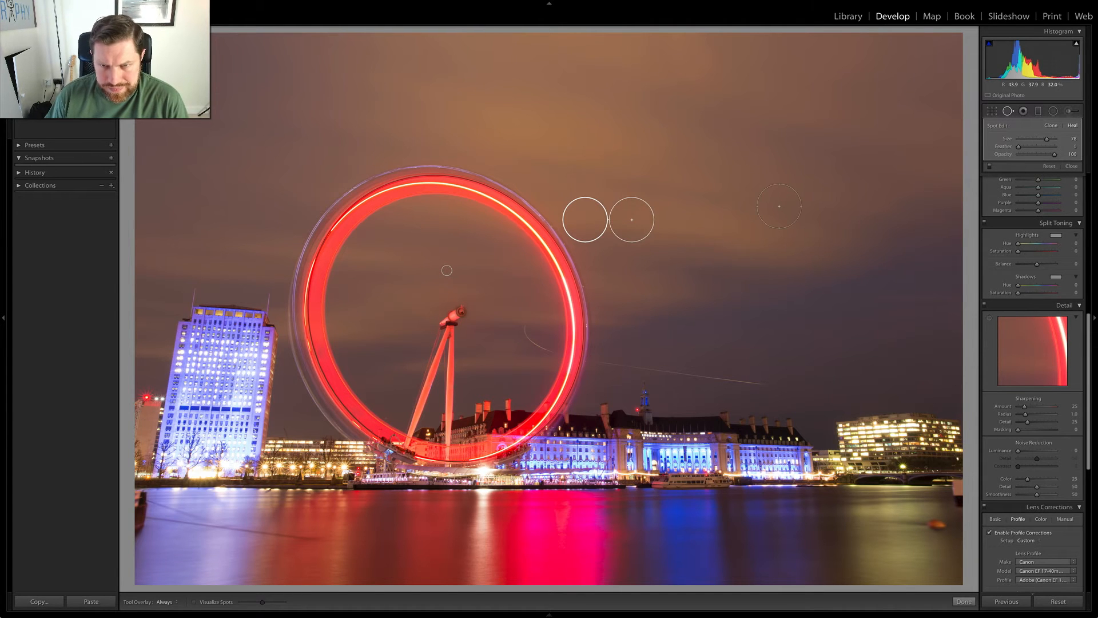
{"action": "key", "text": "q"}
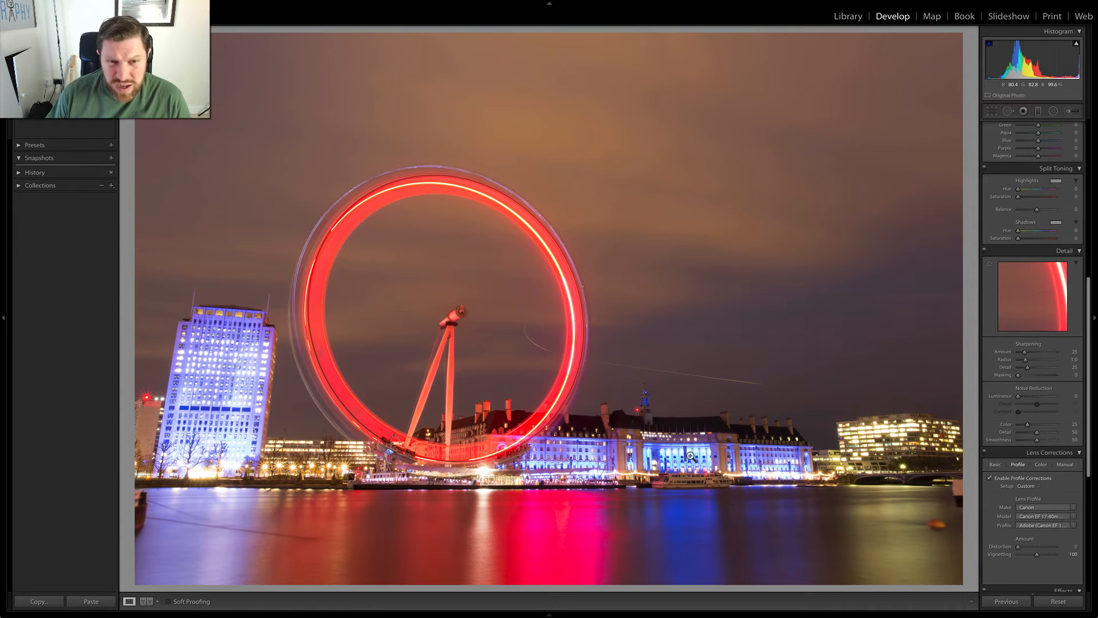
Crop the photo slightly tighter around its edges at the original aspect ratio, without rotating it
{"action": "key", "text": "r"}
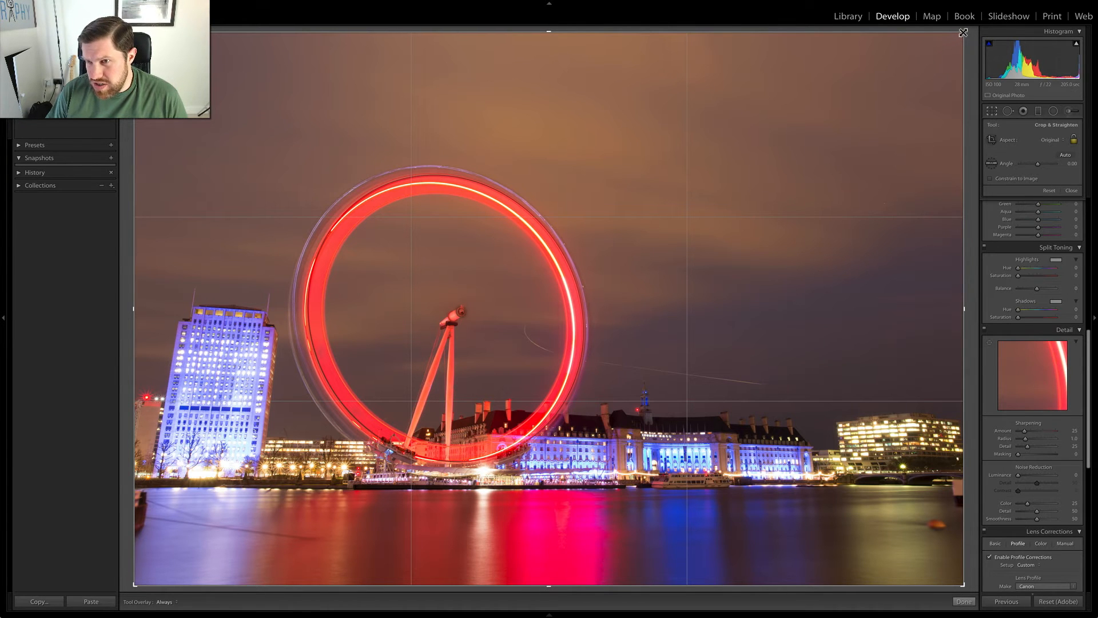
{"action": "left_click_drag", "start_coordinate": [964, 32], "coordinate": [958, 37]}
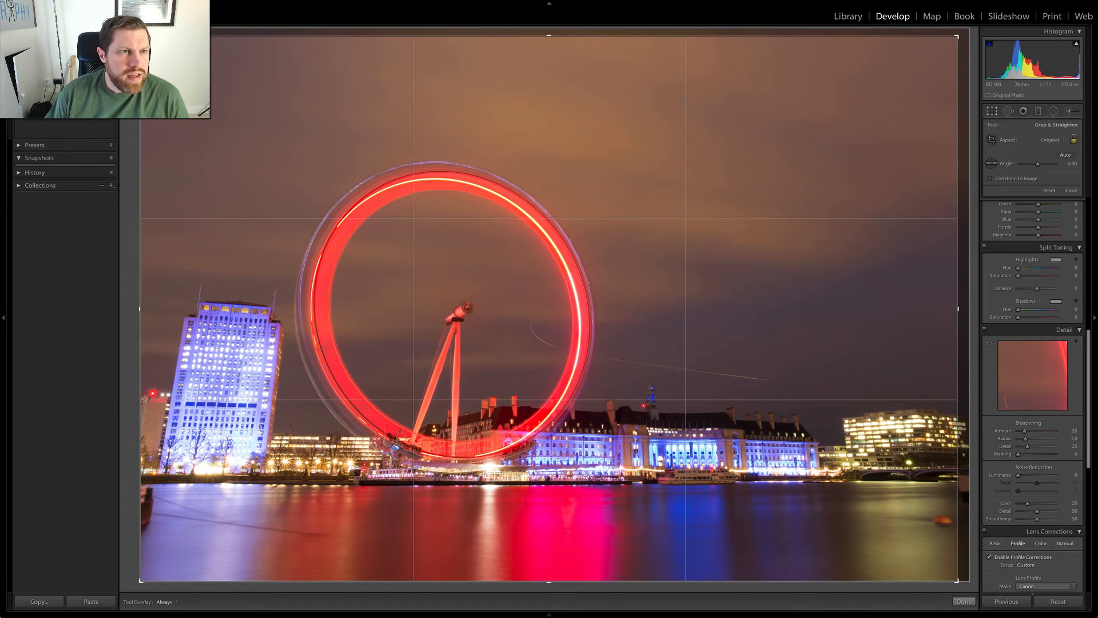
{"action": "left_click_drag", "start_coordinate": [140, 36], "coordinate": [144, 39]}
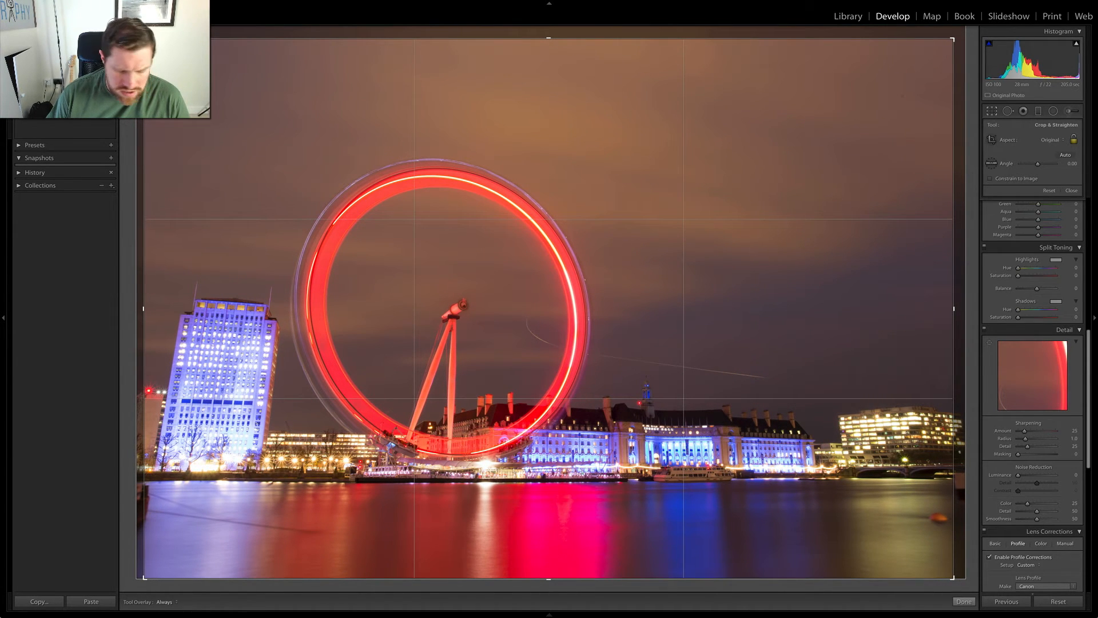
{"action": "key", "text": "Return"}
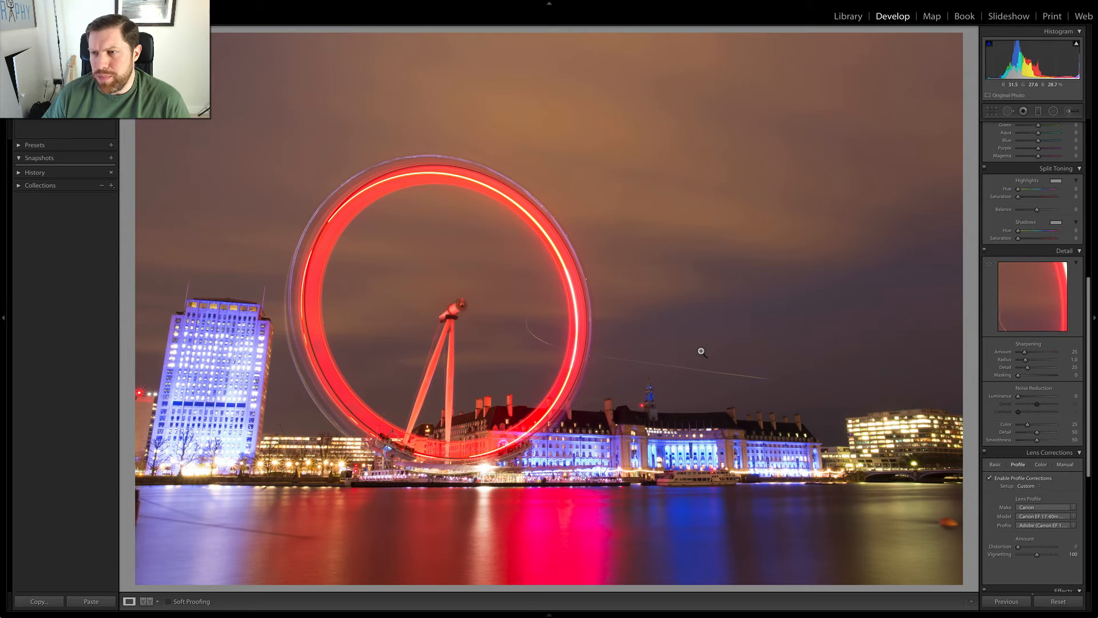
Set the white balance to a temperature of 4,848 and a tint of +16
{"action": "scroll", "coordinate": [1021, 325], "scroll_direction": "up", "scroll_amount": 10}
{"action": "scroll", "coordinate": [1001, 317], "scroll_direction": "up", "scroll_amount": 5}
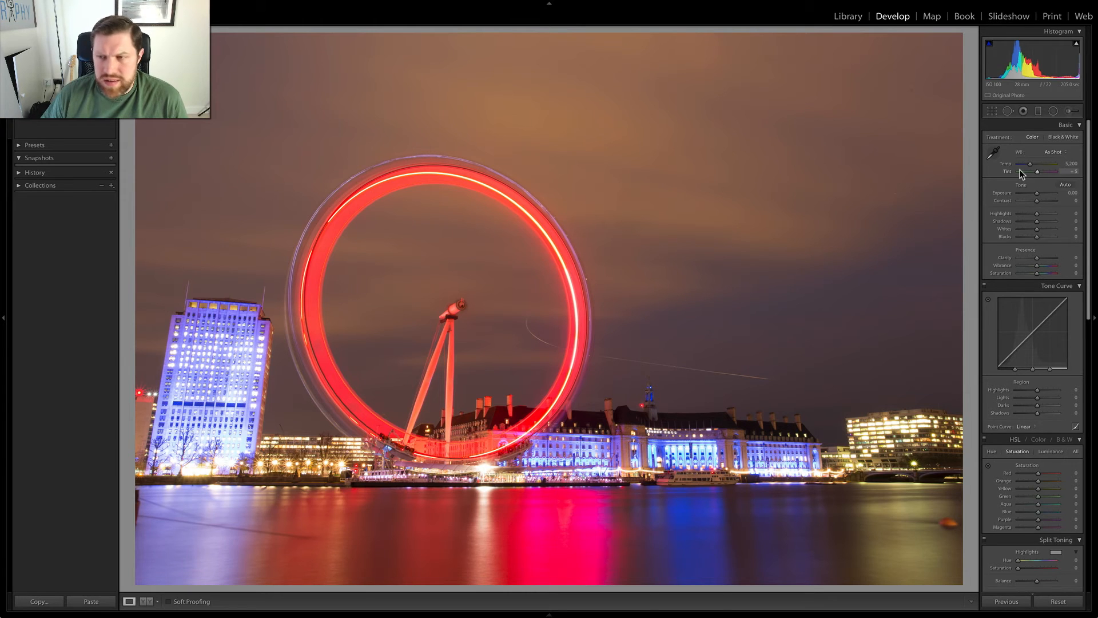
{"action": "left_click_drag", "start_coordinate": [1029, 167], "coordinate": [1029, 169]}
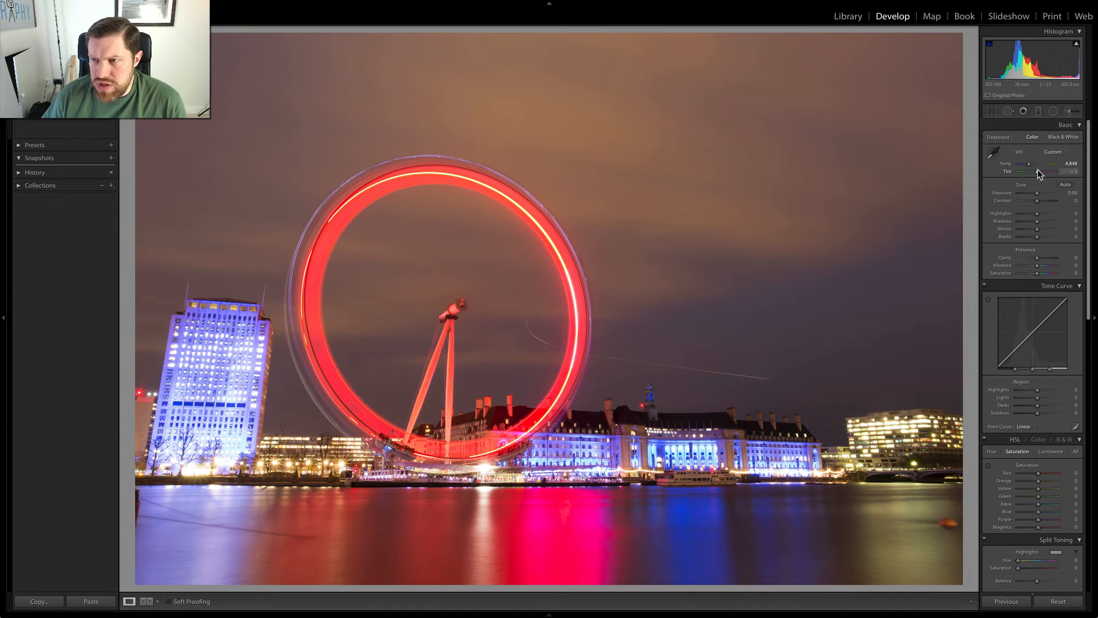
{"action": "left_click_drag", "start_coordinate": [1037, 170], "coordinate": [1042, 174]}
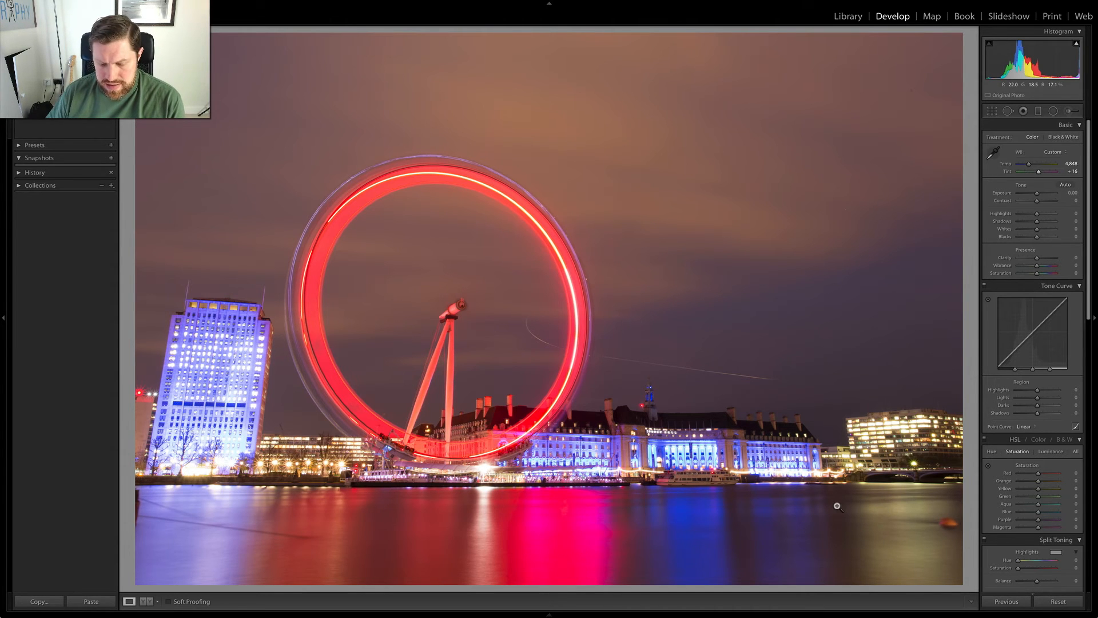
Adjust the tone: Contrast +19, Highlights −27, Shadows +30, Whites +20 and Blacks −26
{"action": "left_click_drag", "start_coordinate": [1038, 204], "coordinate": [1040, 205]}
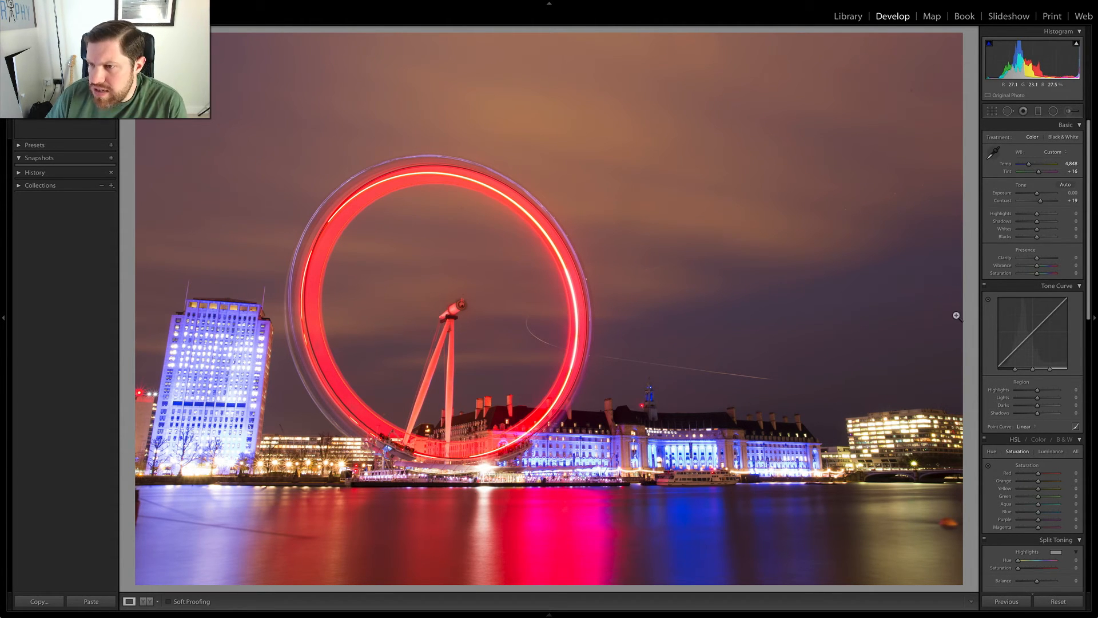
{"action": "left_click_drag", "start_coordinate": [1037, 213], "coordinate": [1035, 213]}
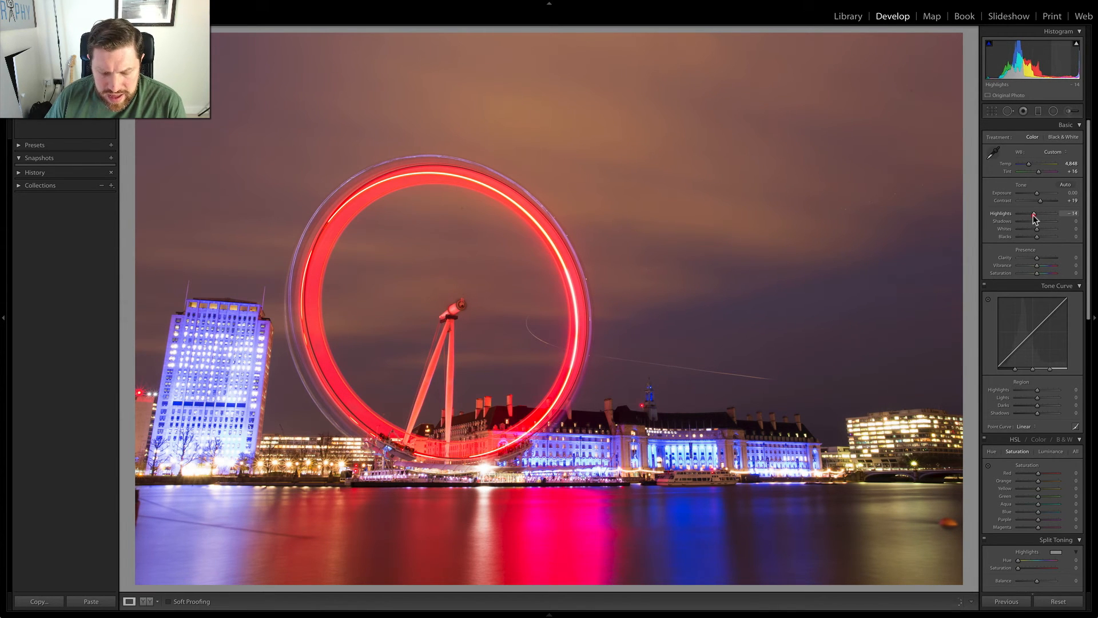
{"action": "left_click_drag", "start_coordinate": [1032, 221], "coordinate": [1042, 225]}
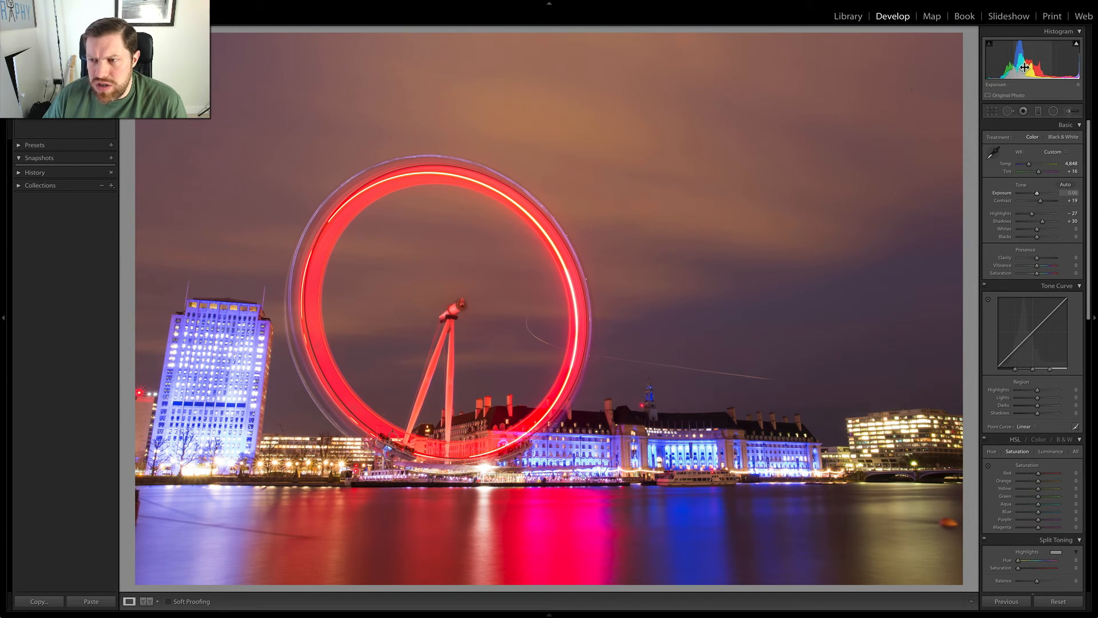
{"action": "left_click_drag", "start_coordinate": [1037, 228], "coordinate": [1032, 238]}
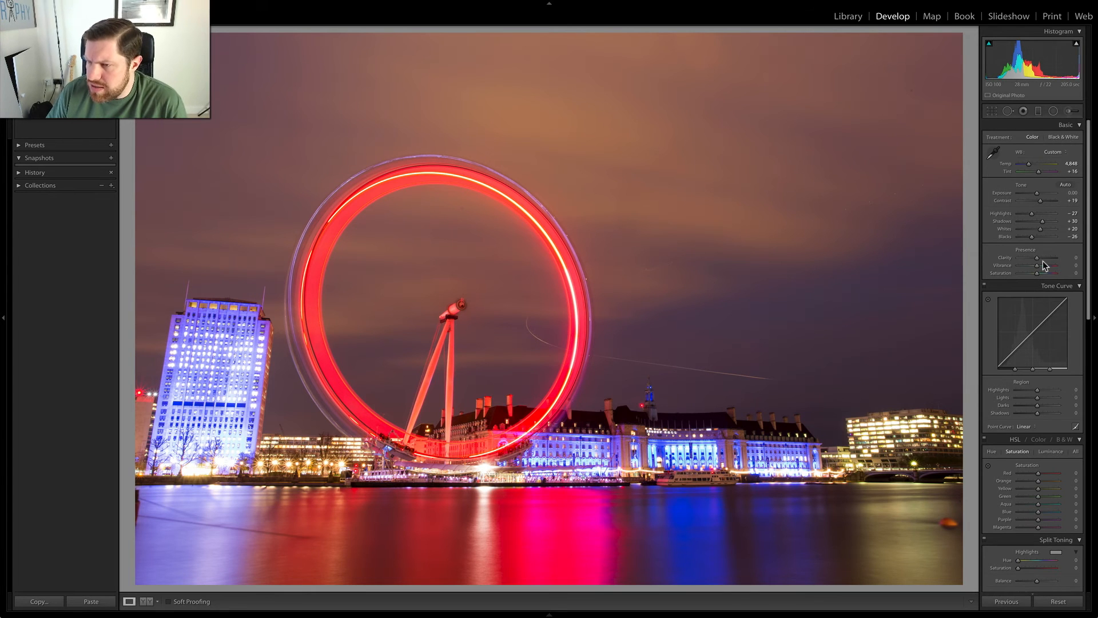
Set the presence values to Clarity −11, Vibrance +11 and Saturation +5
{"action": "left_click_drag", "start_coordinate": [1037, 258], "coordinate": [1041, 270]}
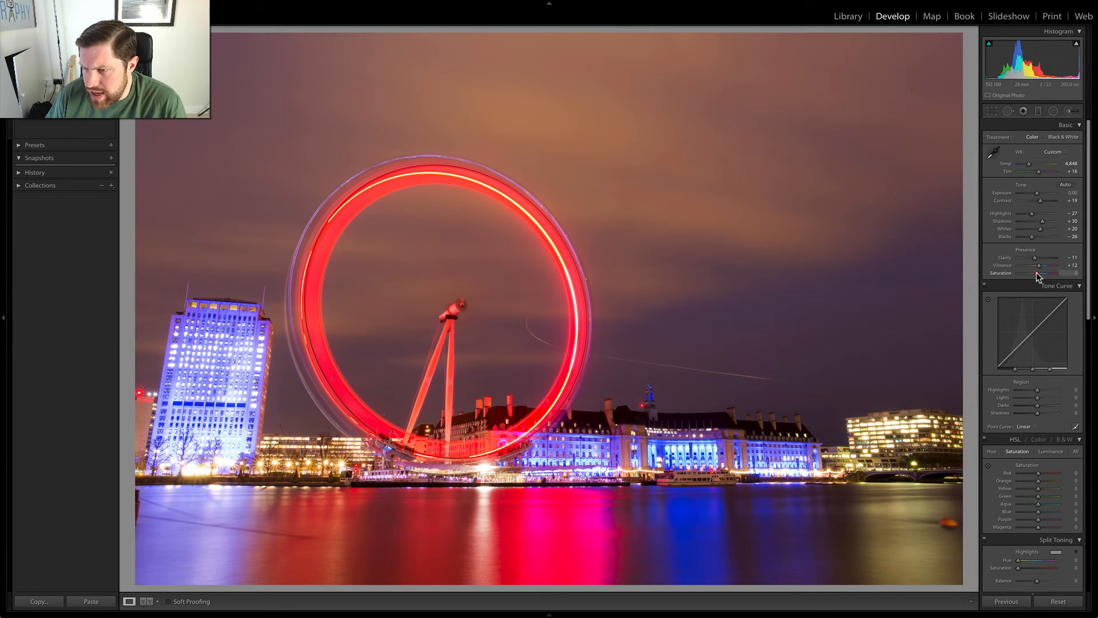
{"action": "left_click_drag", "start_coordinate": [1038, 277], "coordinate": [1038, 274]}
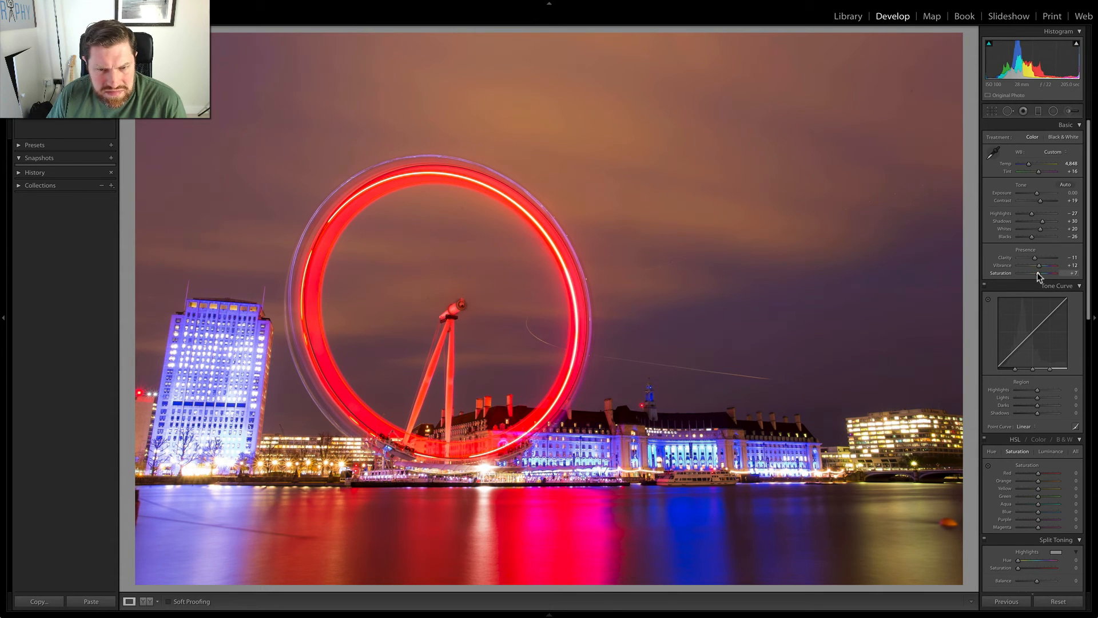
{"action": "left_click_drag", "start_coordinate": [1037, 272], "coordinate": [1040, 267]}
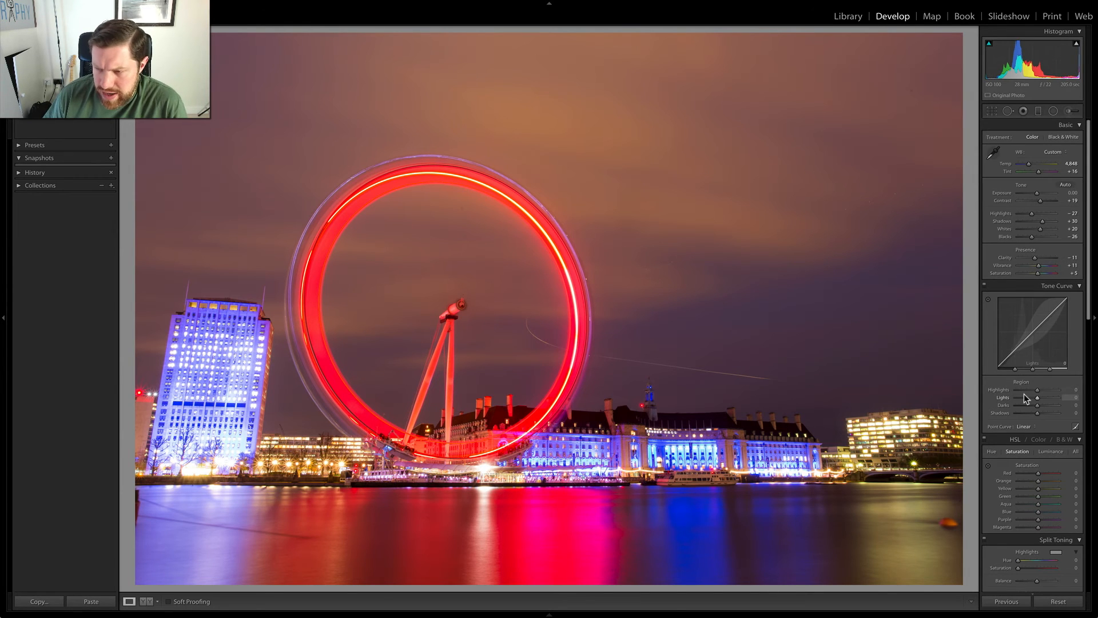
Compare the Medium Contrast and Strong Contrast point curves and apply Medium Contrast to the tone curve
{"action": "left_click", "coordinate": [1030, 428]}
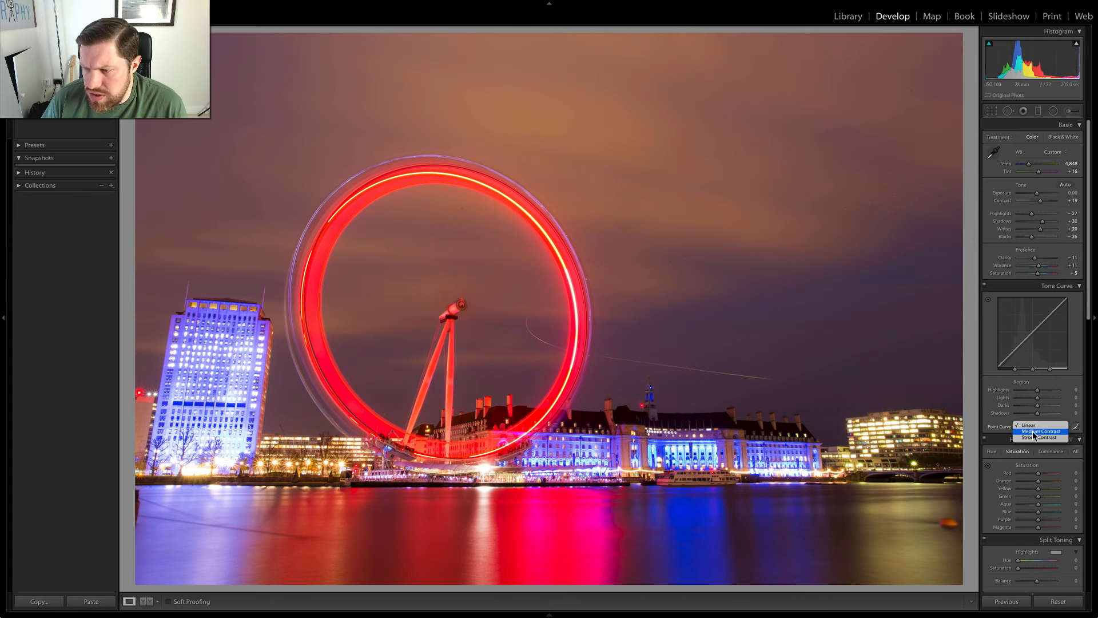
{"action": "left_click", "coordinate": [1034, 432]}
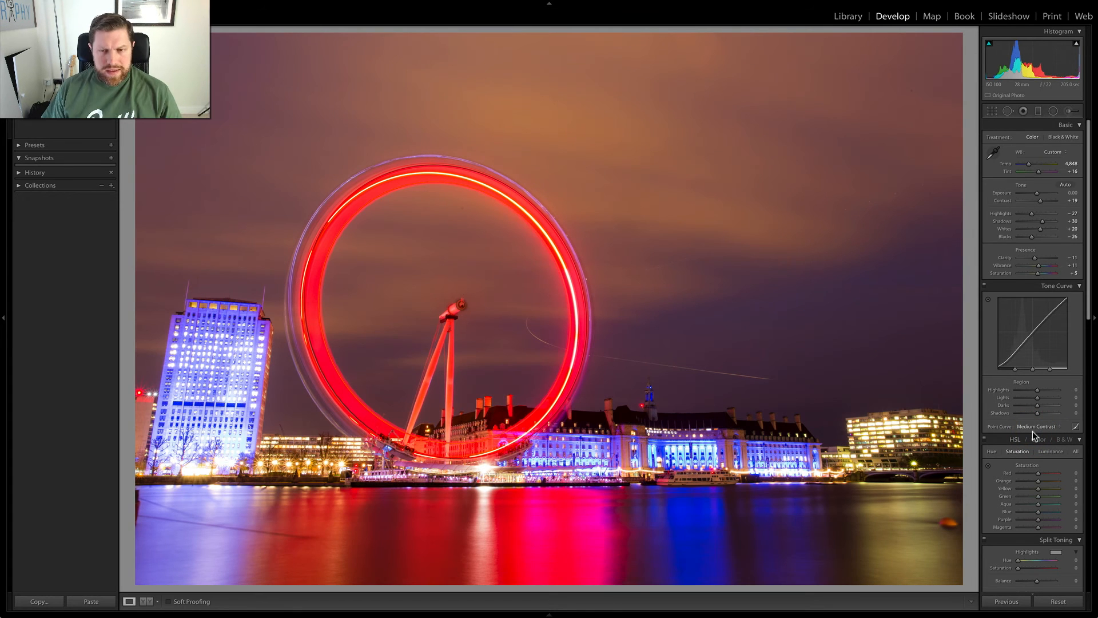
{"action": "left_click", "coordinate": [1037, 426]}
{"action": "left_click", "coordinate": [1038, 432]}
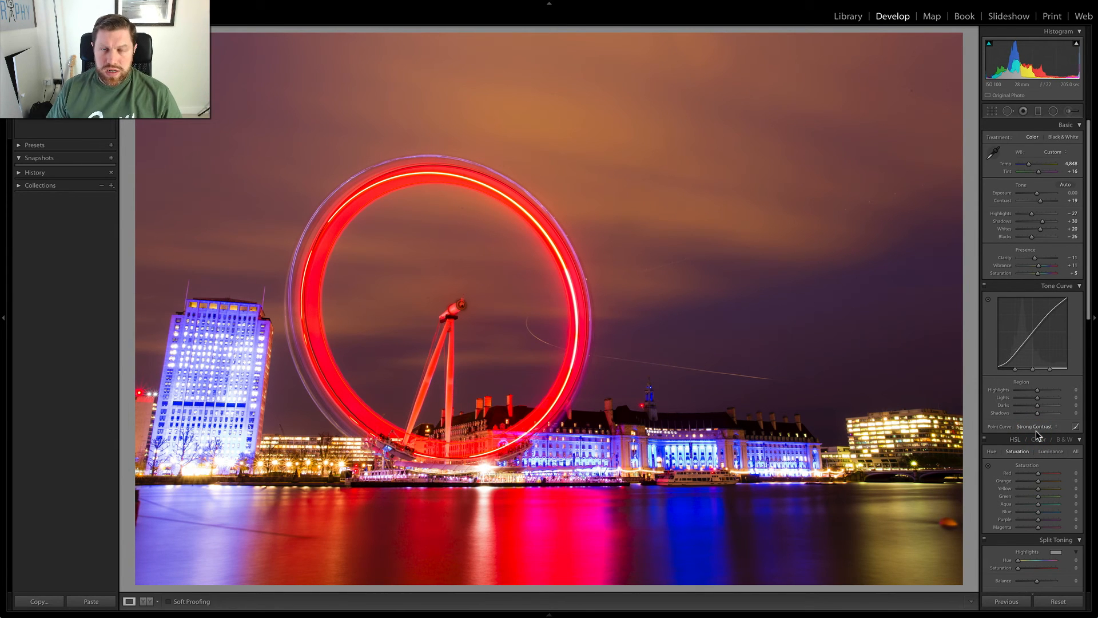
{"action": "left_click", "coordinate": [1036, 427]}
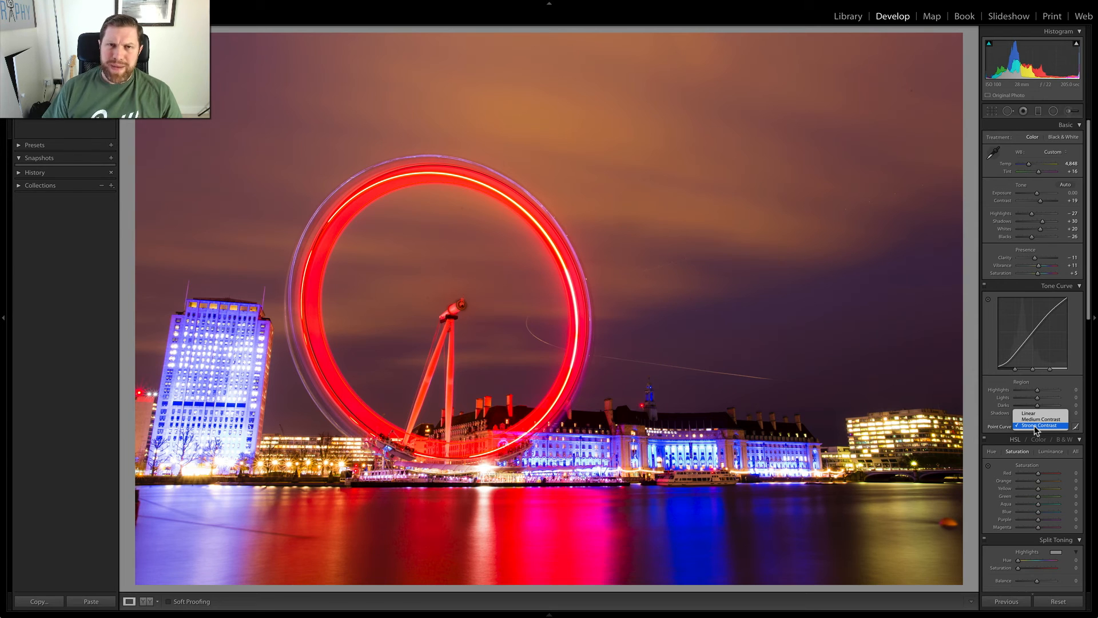
{"action": "left_click", "coordinate": [1037, 419]}
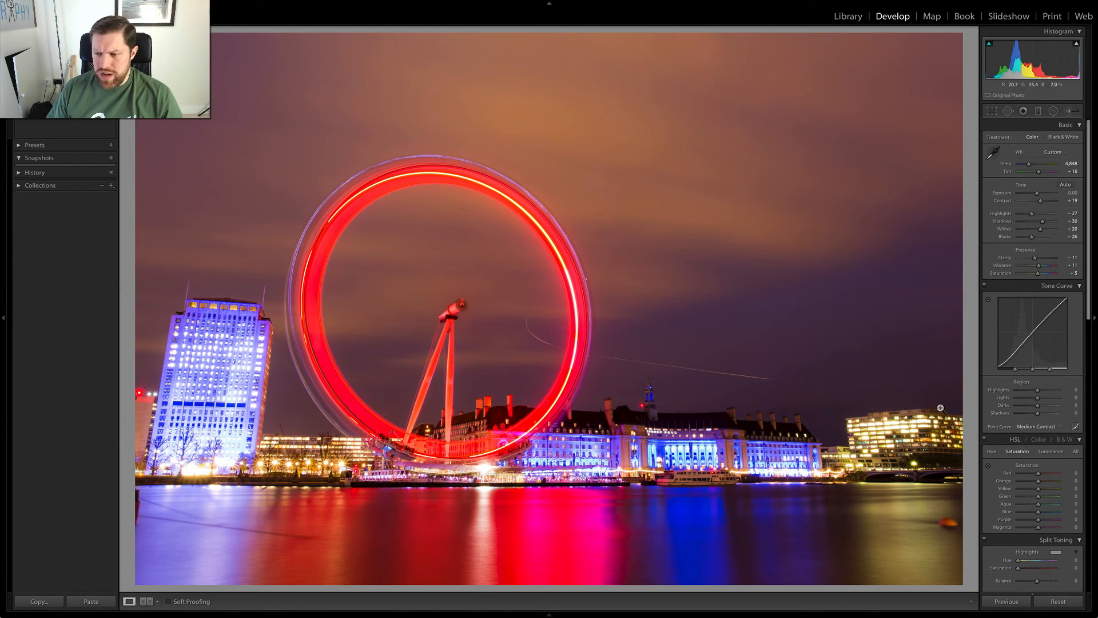
Show all HSL adjustments and use targeted saturation on the yellowish water reflection, reaching Yellow +54 and Green +8
{"action": "scroll", "coordinate": [1019, 359], "scroll_direction": "down", "scroll_amount": 3}
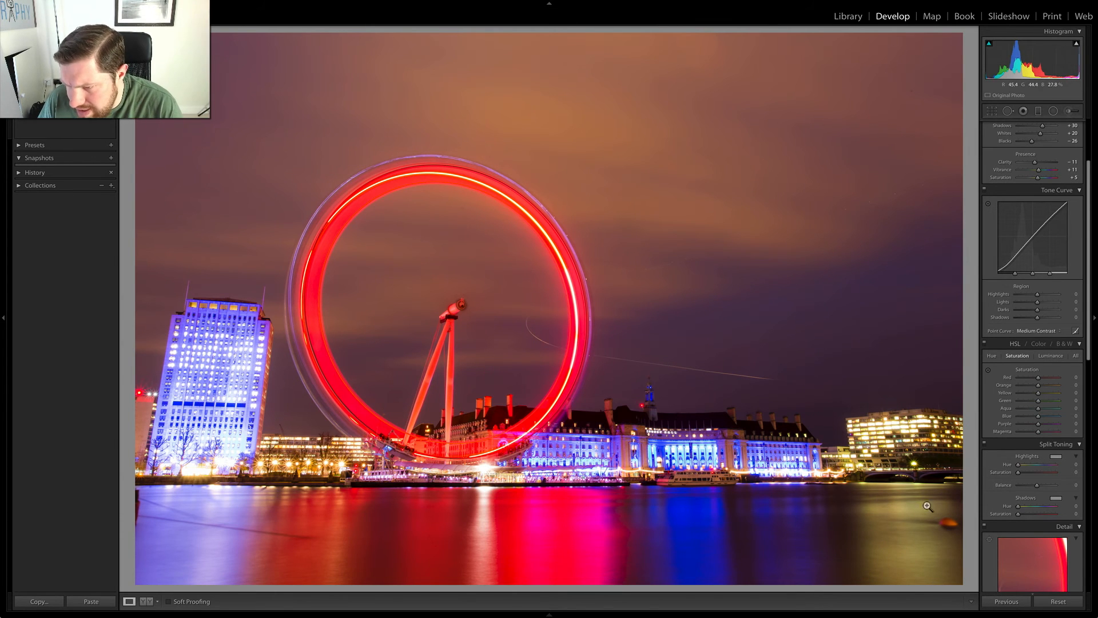
{"action": "left_click", "coordinate": [1016, 343]}
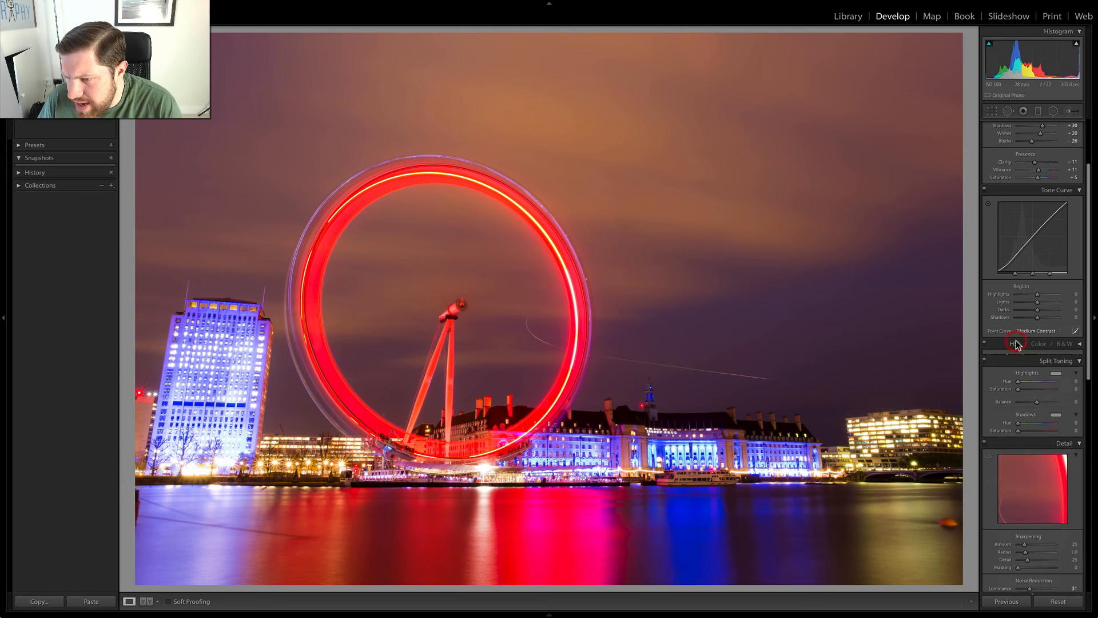
{"action": "left_click", "coordinate": [1015, 344]}
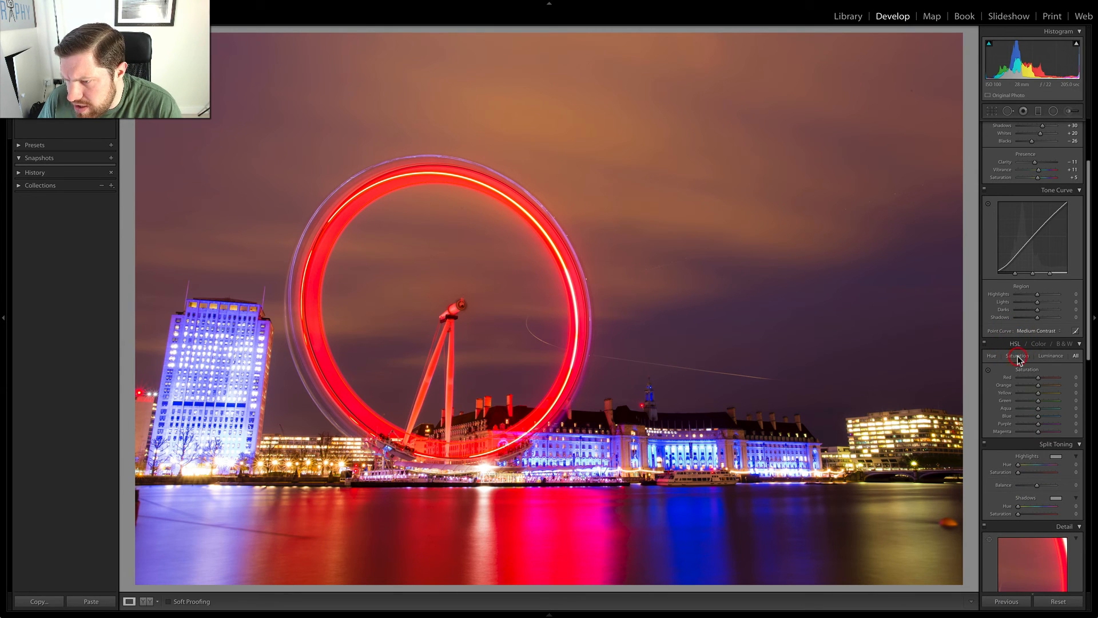
{"action": "left_click", "coordinate": [1018, 356]}
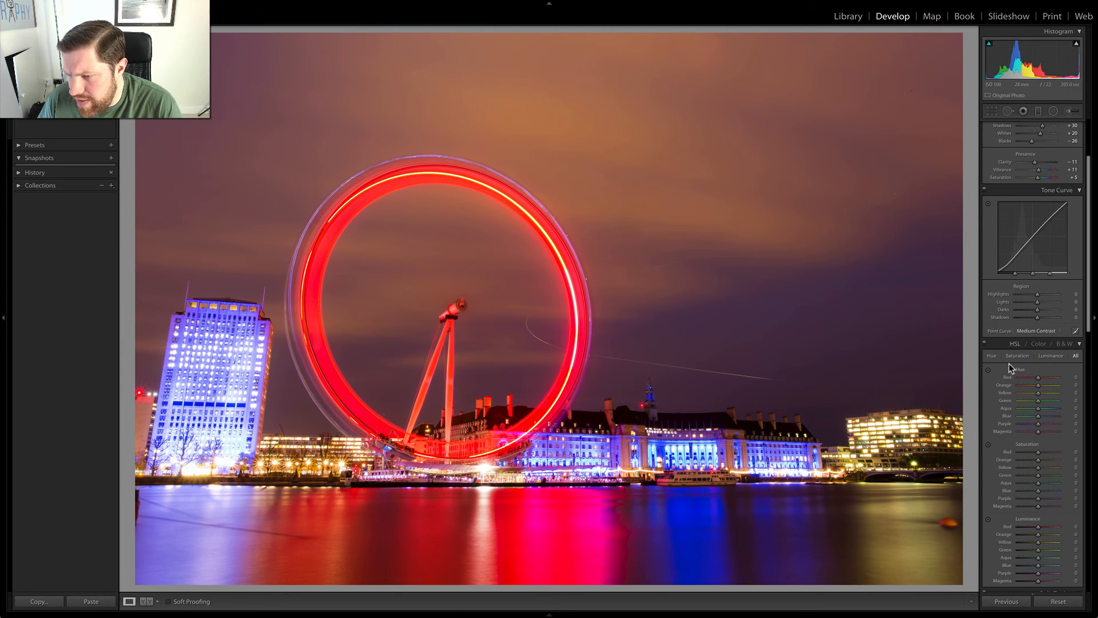
{"action": "left_click", "coordinate": [989, 444]}
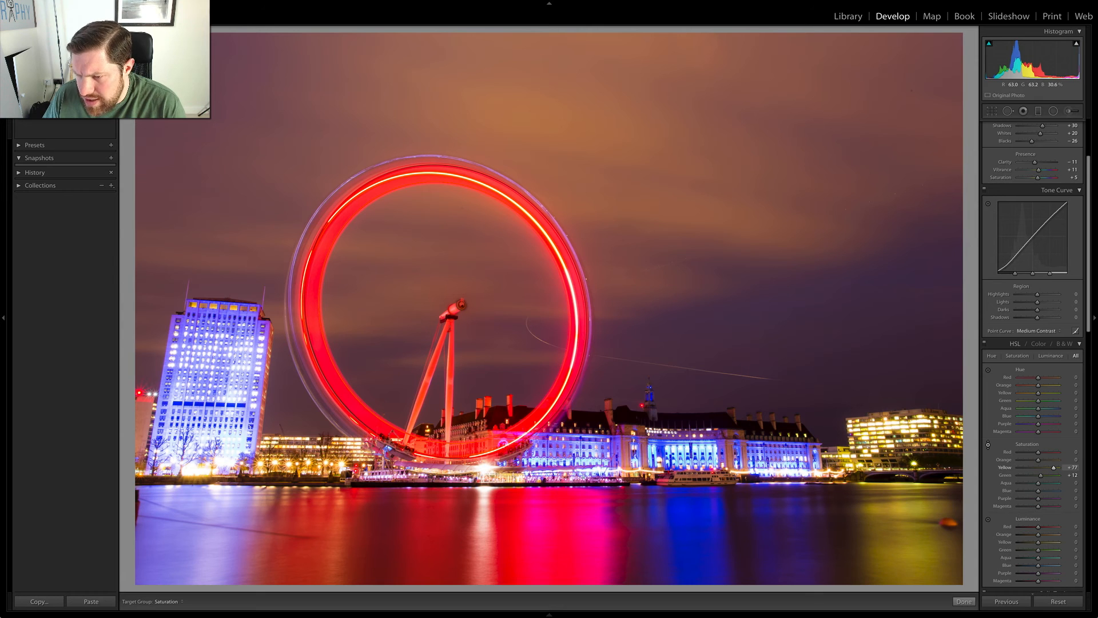
{"action": "left_click_drag", "start_coordinate": [912, 509], "coordinate": [895, 518]}
{"action": "key", "text": "Escape"}
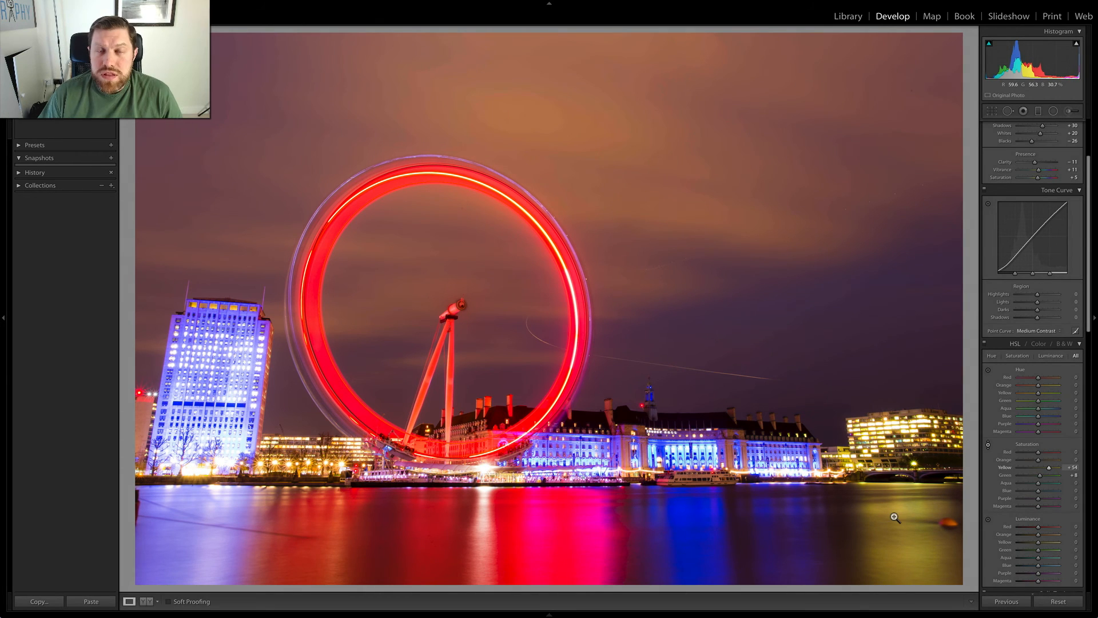
Preview the edited photo in full screen
{"action": "key", "text": "f"}
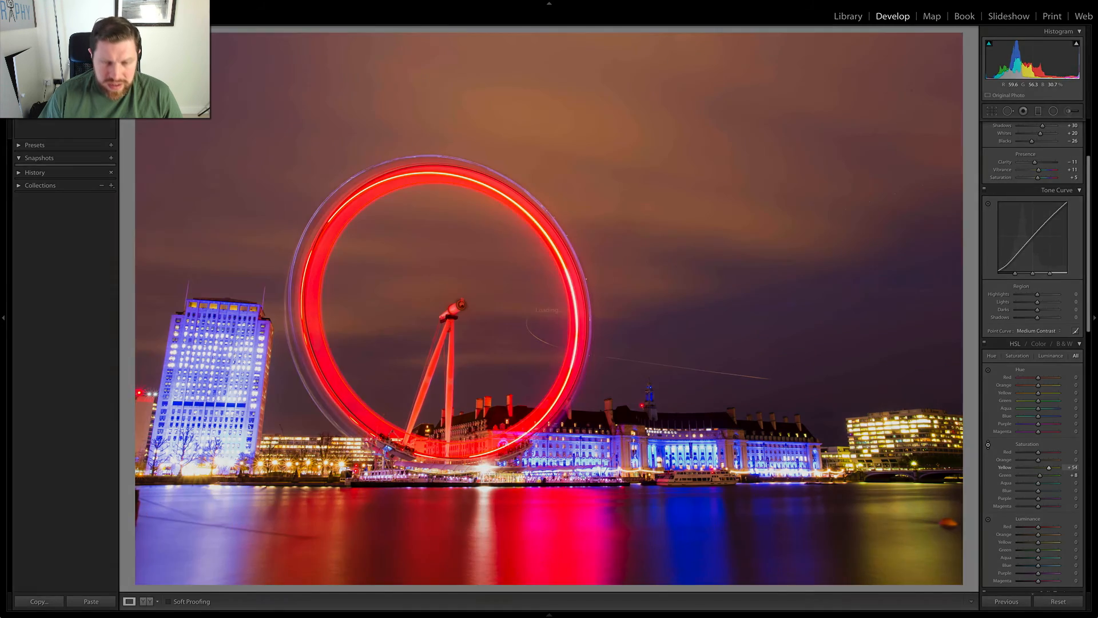